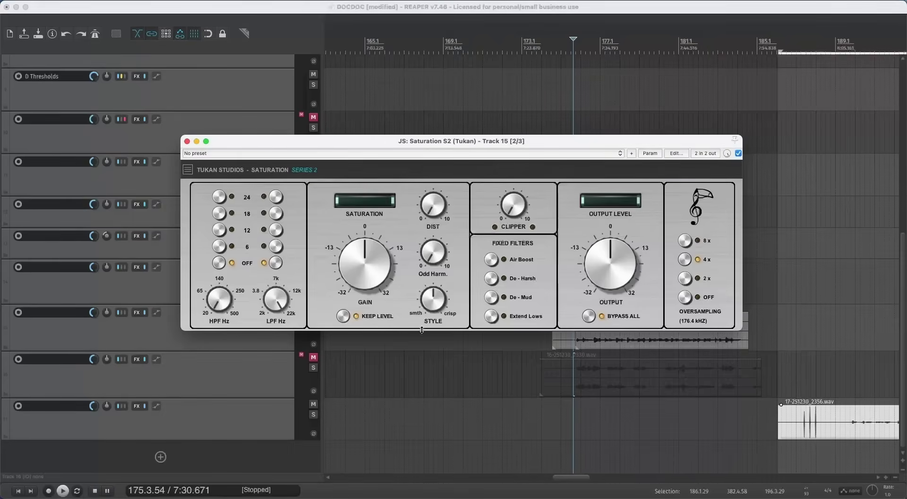
# Turn off Bypass All in the Saturation S2 plugin, then enlarge its window and reposition it over the arrangement.
pyautogui.click(592, 317)
pyautogui.moveTo(312, 141); pyautogui.dragTo(199, 53)
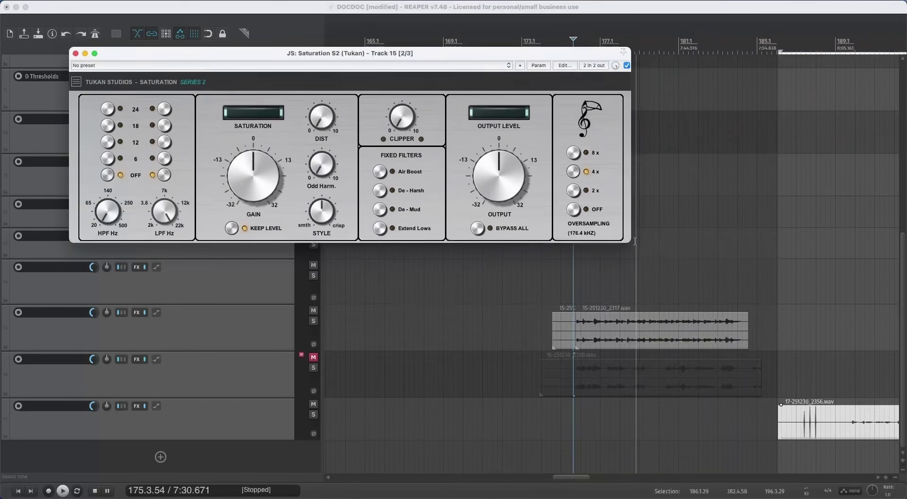
pyautogui.moveTo(628, 240); pyautogui.dragTo(877, 321)
pyautogui.moveTo(284, 53); pyautogui.dragTo(268, 96)
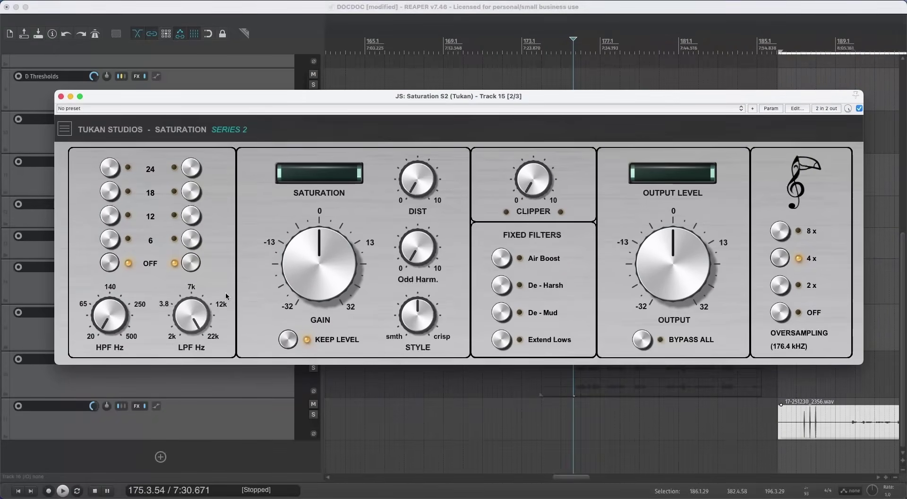
# Try the high-pass filter slopes 18, 12 and 24 in turn.
pyautogui.moveTo(109, 324)
pyautogui.mouseDown()
pyautogui.moveTo(118, 289)
pyautogui.moveTo(114, 325)
pyautogui.mouseUp()
pyautogui.moveTo(195, 314)
pyautogui.mouseDown()
pyautogui.moveTo(196, 305)
pyautogui.moveTo(197, 320)
pyautogui.moveTo(196, 312)
pyautogui.mouseUp()
pyautogui.moveTo(115, 320)
pyautogui.mouseDown()
pyautogui.moveTo(115, 232)
pyautogui.moveTo(122, 326)
pyautogui.mouseUp()
pyautogui.moveTo(193, 314); pyautogui.dragTo(192, 301)
pyautogui.click(115, 190)
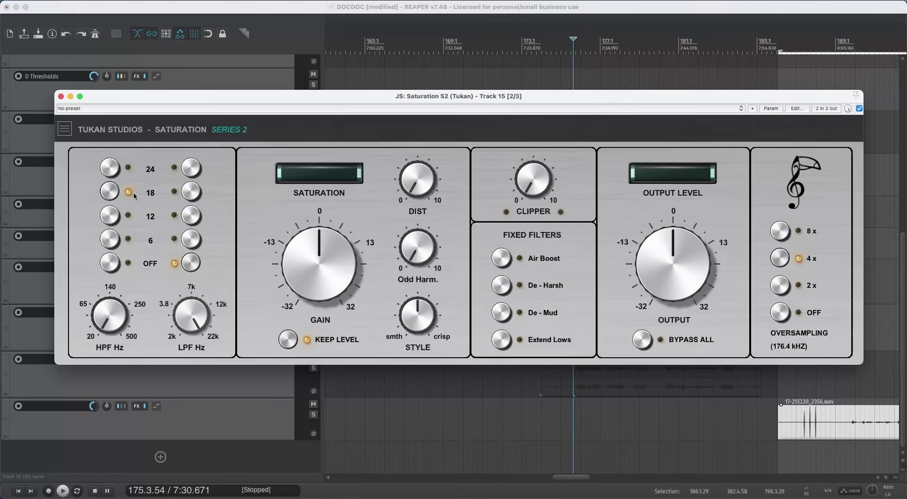
pyautogui.click(115, 217)
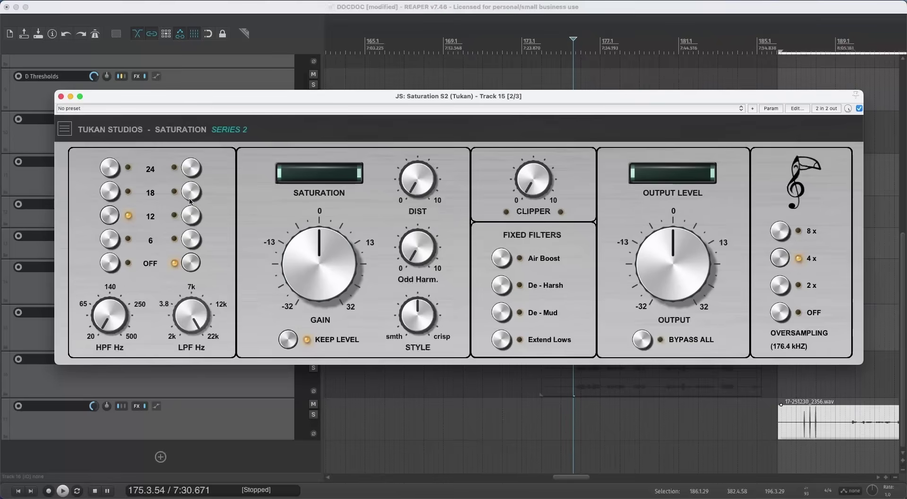
pyautogui.click(112, 169)
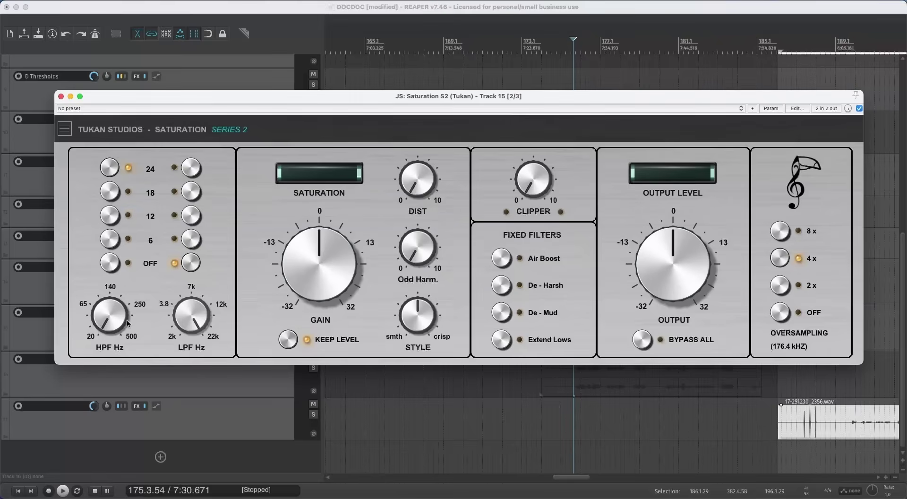
# Sweep the HPF frequency during playback to audition the high-pass filter, then stop playback.
pyautogui.press('space')
pyautogui.moveTo(118, 323); pyautogui.dragTo(142, 333)
pyautogui.press('space')
# Audition the low-pass filter at slope 24 by sweeping its LPF frequency during playback, then switch both filters off.
pyautogui.click(192, 172)
pyautogui.press('space')
pyautogui.click(204, 323)
pyautogui.moveTo(204, 323); pyautogui.dragTo(197, 291)
pyautogui.press('space')
pyautogui.click(192, 266)
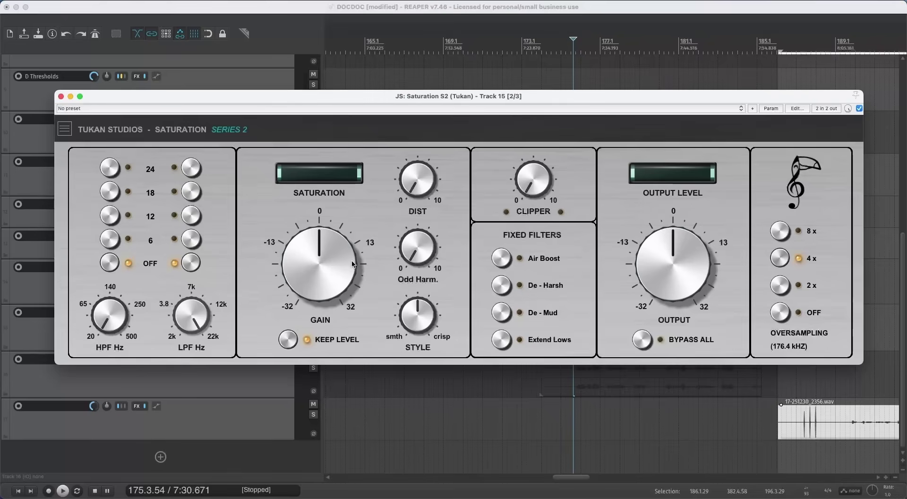
# Vary the saturation GAIN knob during playback to audition its effect.
pyautogui.moveTo(346, 275); pyautogui.dragTo(340, 261)
pyautogui.moveTo(335, 265); pyautogui.dragTo(329, 286)
pyautogui.press('space')
pyautogui.moveTo(327, 264)
pyautogui.mouseDown()
pyautogui.moveTo(329, 233)
pyautogui.moveTo(327, 299)
pyautogui.moveTo(329, 238)
pyautogui.moveTo(328, 274)
pyautogui.mouseUp()
pyautogui.press('space')
# Switch the gain knob to the saturation curve display, increase the gain for a steeper curve, and play the track.
pyautogui.click(319, 263)
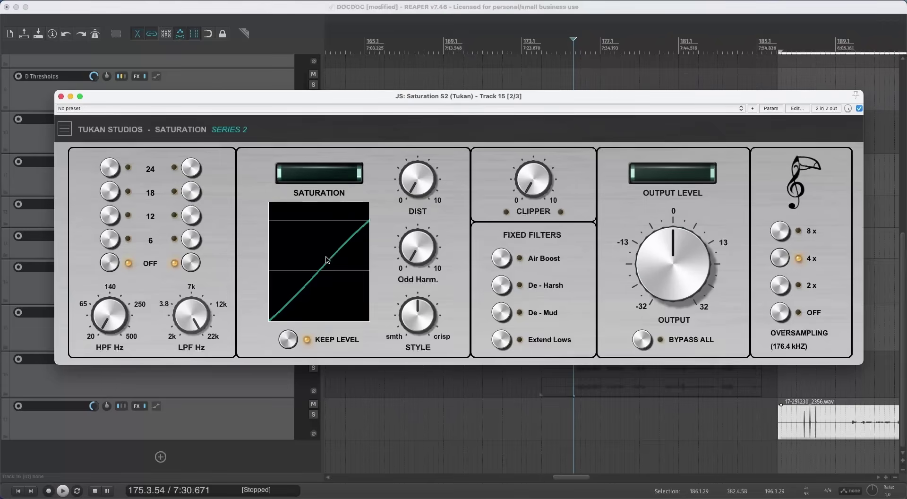
pyautogui.click(350, 244)
pyautogui.moveTo(350, 244); pyautogui.dragTo(327, 256)
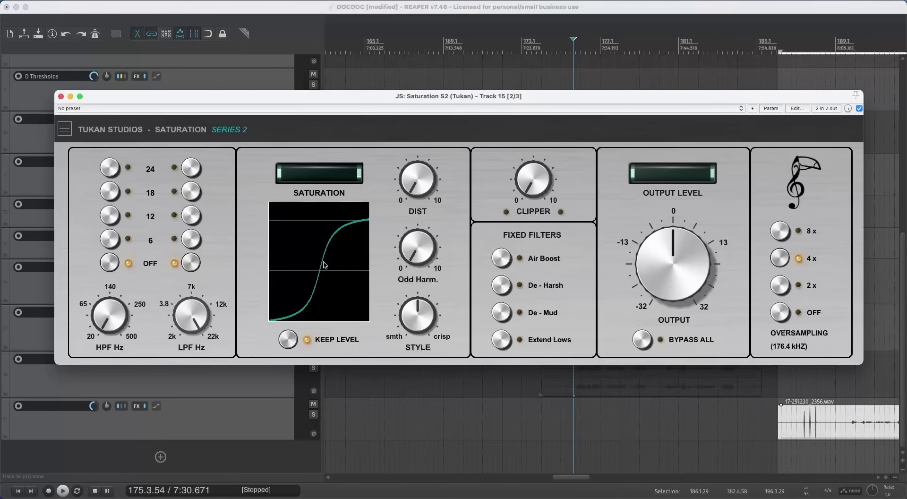
pyautogui.press('space')
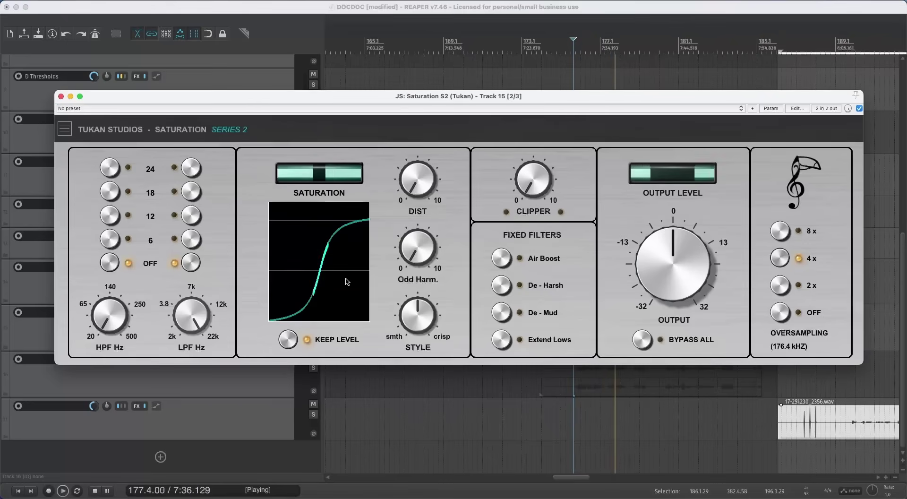
pyautogui.press('space')
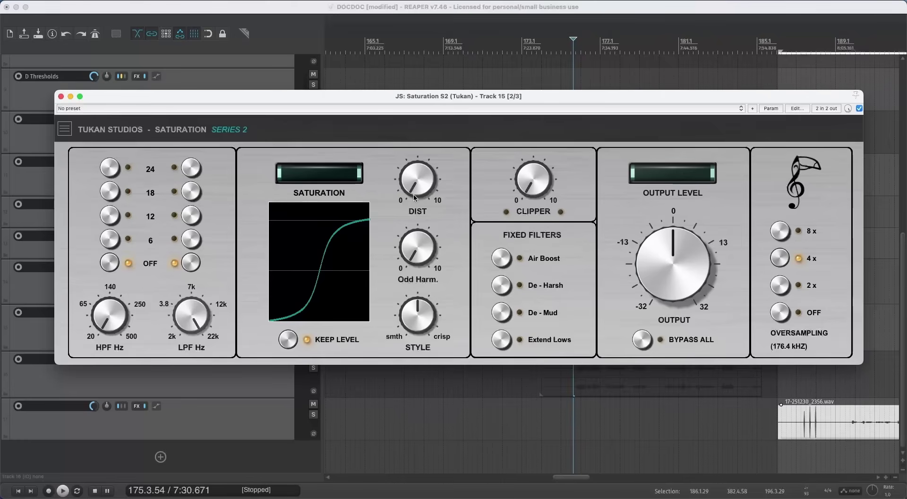
# Audition the DIST control at about 7 and then about 2, playing the track at each setting.
pyautogui.moveTo(417, 194); pyautogui.dragTo(427, 97)
pyautogui.press('space')
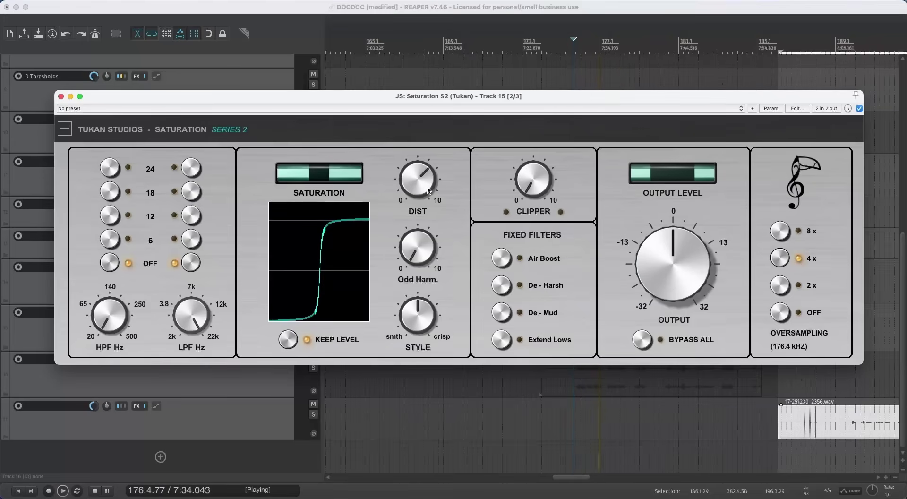
pyautogui.press('space')
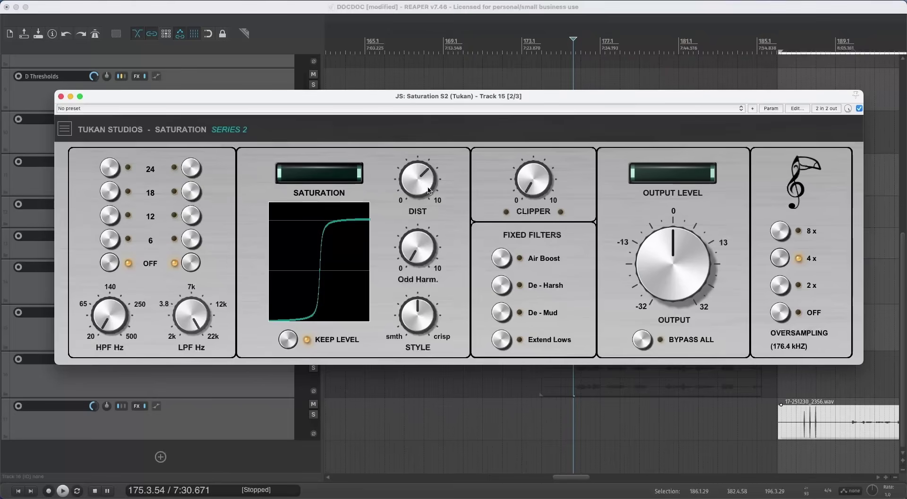
pyautogui.moveTo(428, 190); pyautogui.dragTo(424, 258)
pyautogui.press('space')
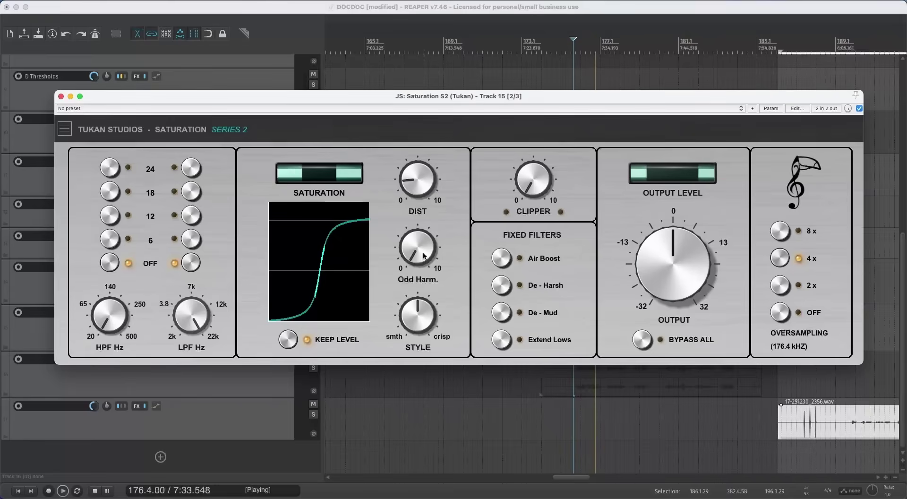
pyautogui.press('space')
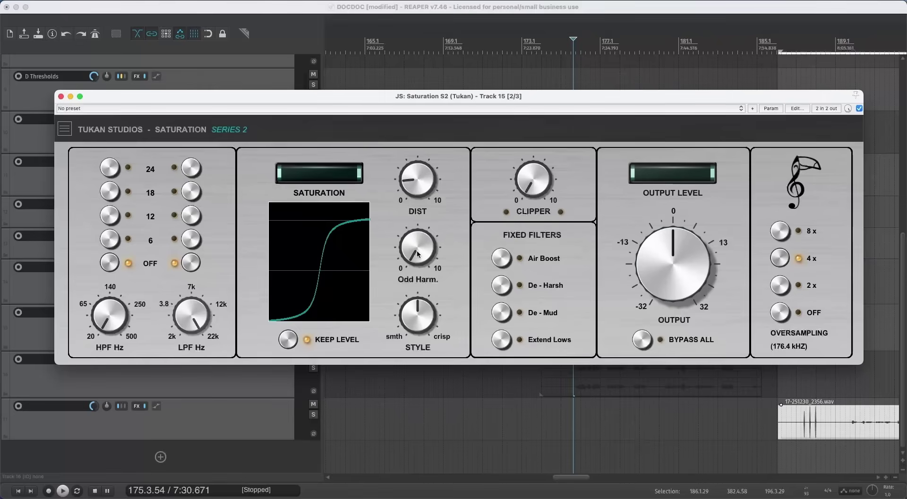
# Raise Odd Harm. to about 4 and then about 7 while auditioning the track.
pyautogui.press('space')
pyautogui.moveTo(417, 254); pyautogui.dragTo(409, 197)
pyautogui.press('space')
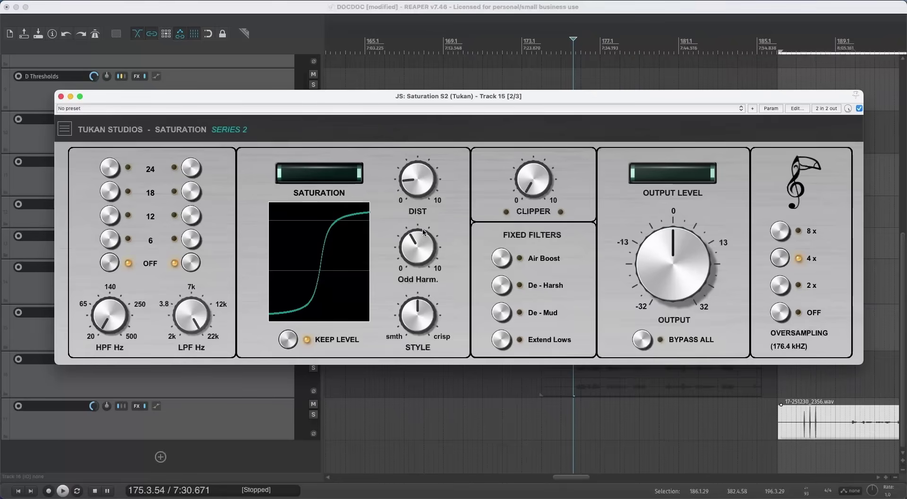
pyautogui.moveTo(422, 242); pyautogui.dragTo(432, 222)
pyautogui.press('space')
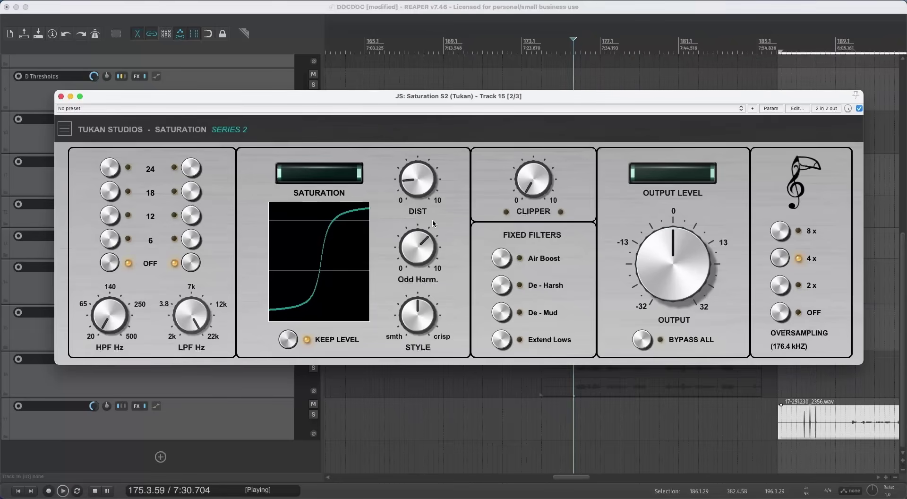
# Return Odd Harm. and DIST to 0 and lower the gain for a gentler saturation curve, then stop playback.
pyautogui.moveTo(425, 240); pyautogui.dragTo(423, 326)
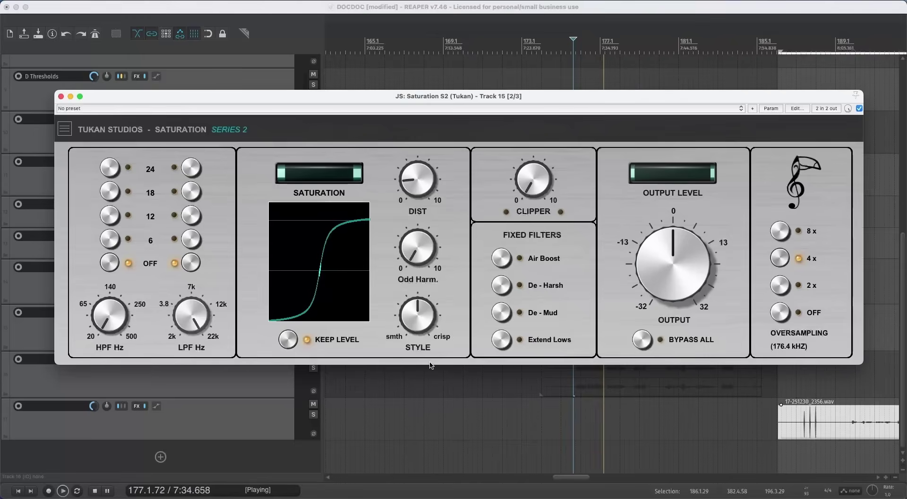
pyautogui.moveTo(419, 171); pyautogui.dragTo(329, 321)
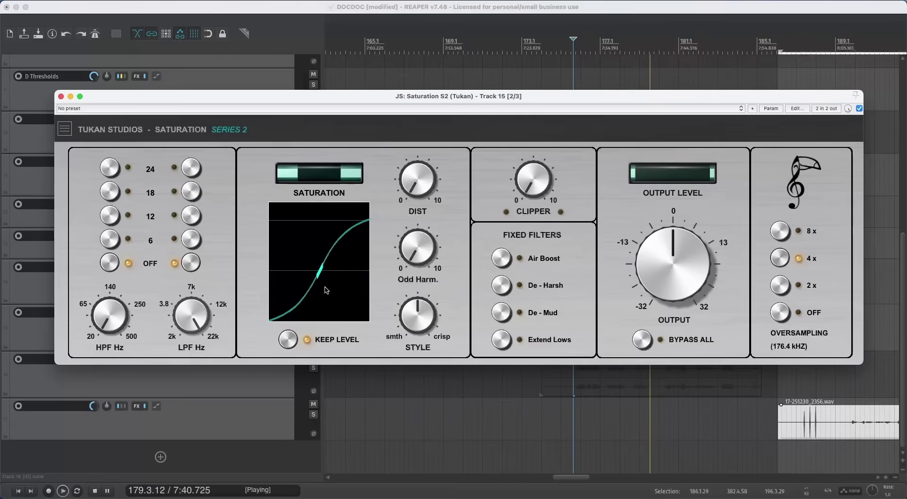
pyautogui.press('space')
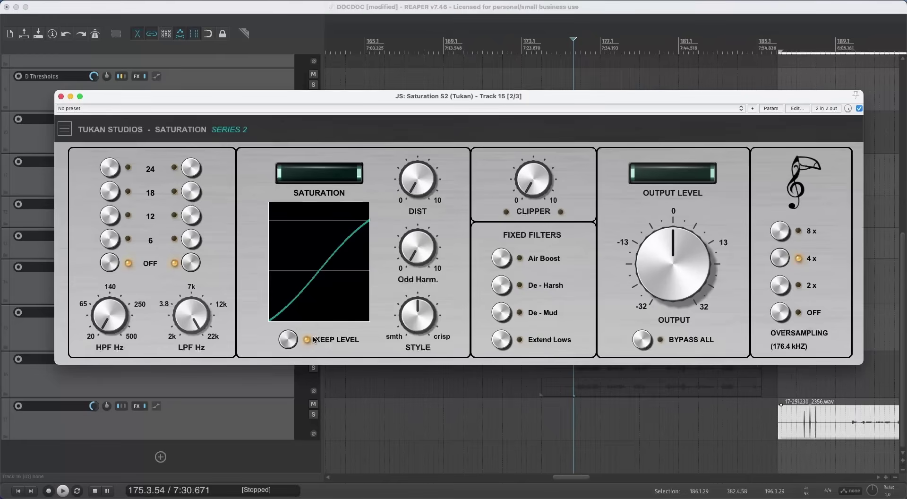
# With Keep Level off, audition varying GAIN amounts together with DIST at about 7 and Odd Harm. at about 4.
pyautogui.click(317, 341)
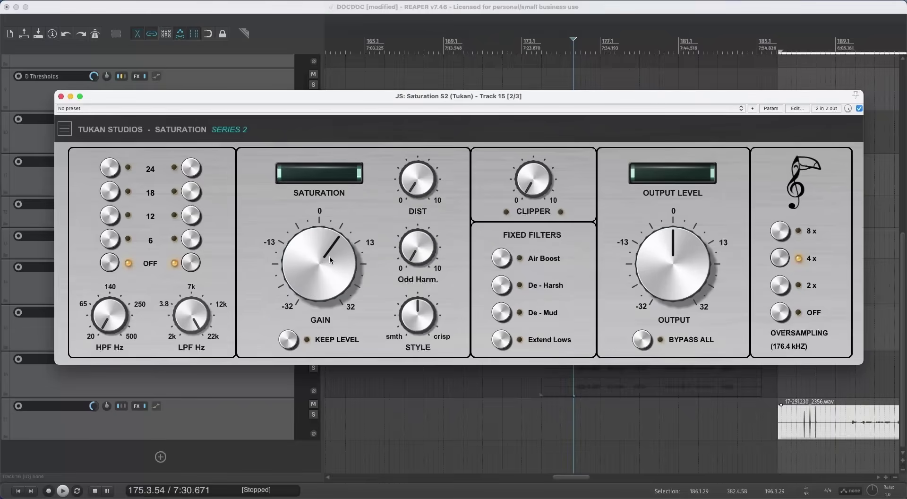
pyautogui.press('space')
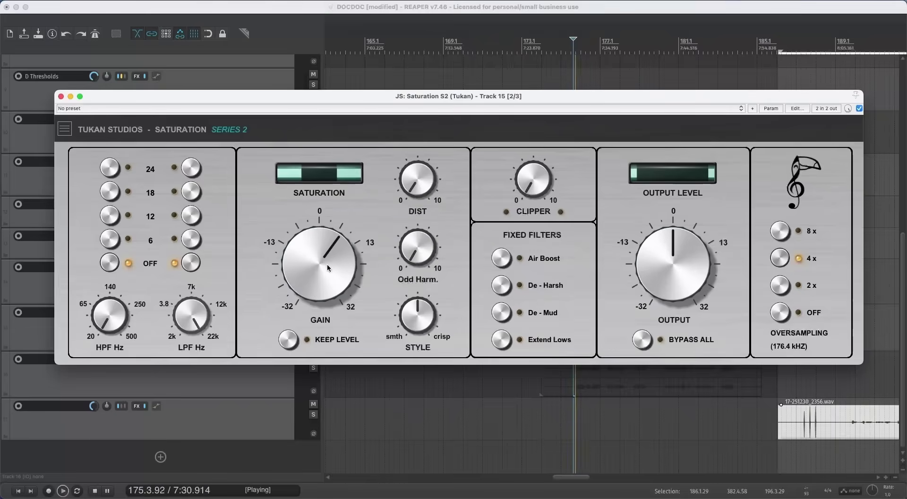
pyautogui.moveTo(325, 264); pyautogui.dragTo(333, 243)
pyautogui.moveTo(418, 179); pyautogui.dragTo(427, 93)
pyautogui.moveTo(347, 227); pyautogui.dragTo(351, 278)
pyautogui.moveTo(418, 251); pyautogui.dragTo(434, 187)
pyautogui.moveTo(352, 238); pyautogui.dragTo(349, 256)
pyautogui.press('space')
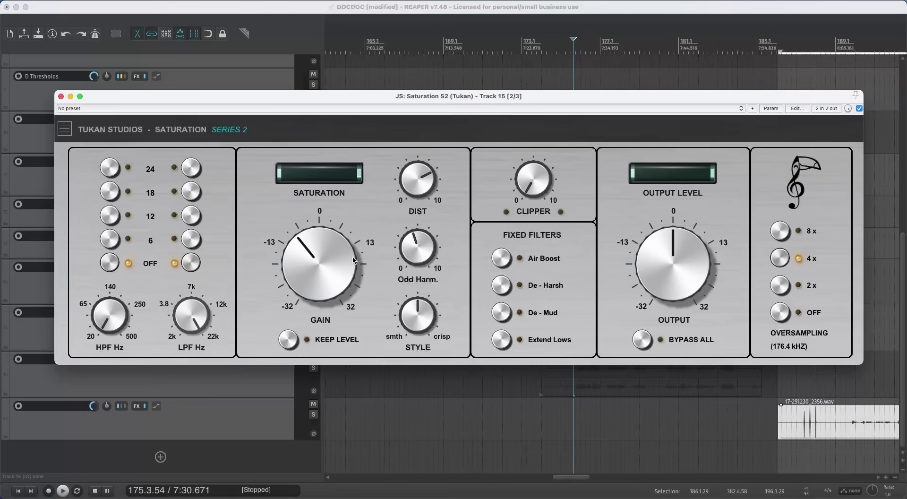
# Reset GAIN, DIST and Odd Harm. to 0 and turn Keep Level back on.
pyautogui.doubleClick(355, 259)
pyautogui.click(288, 339)
pyautogui.doubleClick(422, 186)
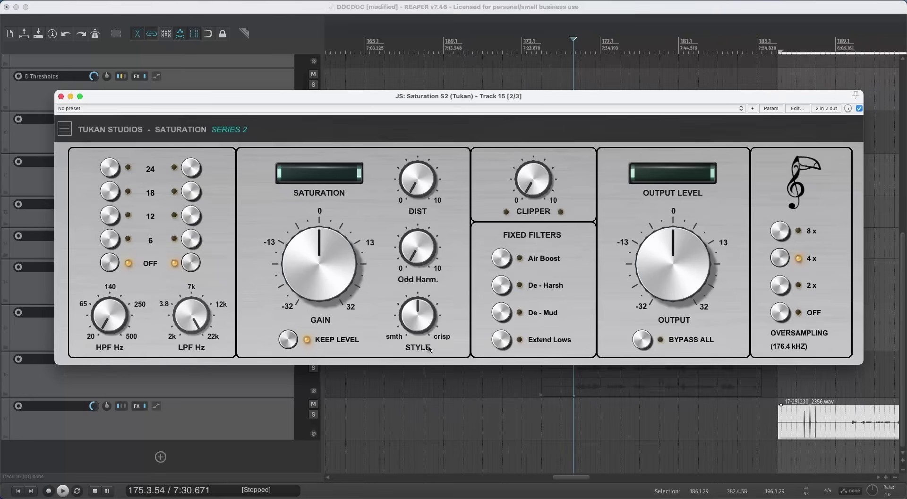
# Set the STYLE control fully to smooth and play the track.
pyautogui.moveTo(418, 314); pyautogui.dragTo(427, 396)
pyautogui.press('space')
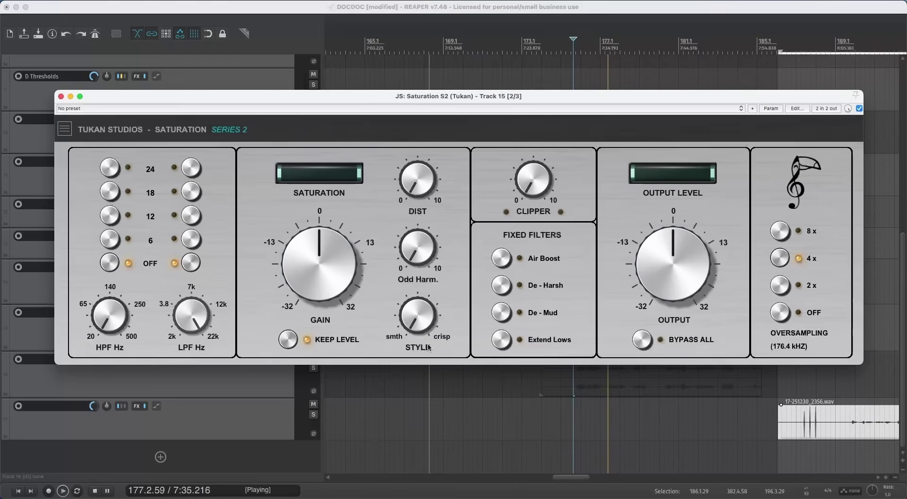
pyautogui.press('space')
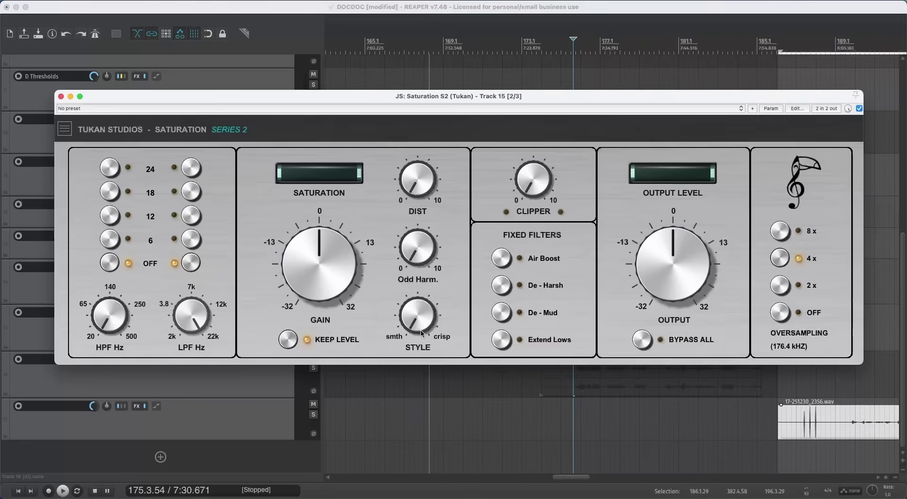
# Set the STYLE control fully to crisp and listen to the track.
pyautogui.moveTo(422, 334); pyautogui.dragTo(434, 325)
pyautogui.press('space')
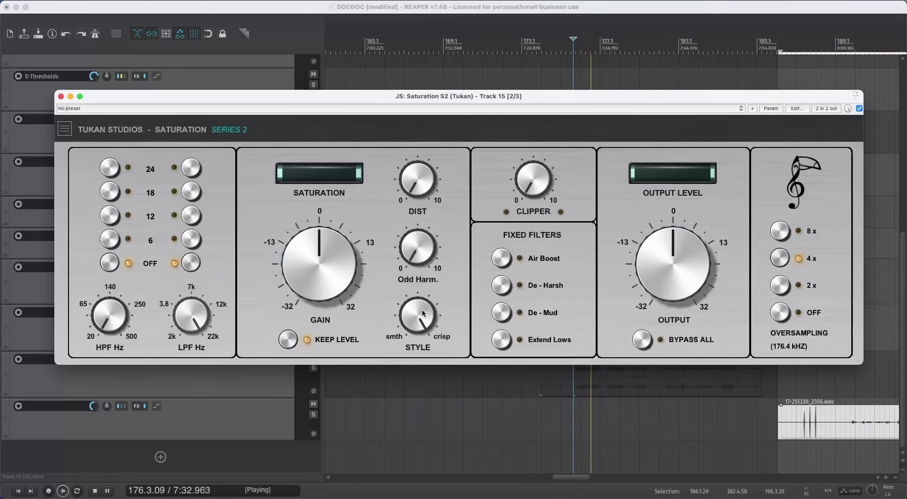
pyautogui.moveTo(421, 307)
pyautogui.mouseDown()
pyautogui.moveTo(458, 475)
pyautogui.moveTo(431, 296)
pyautogui.mouseUp()
pyautogui.press('space')
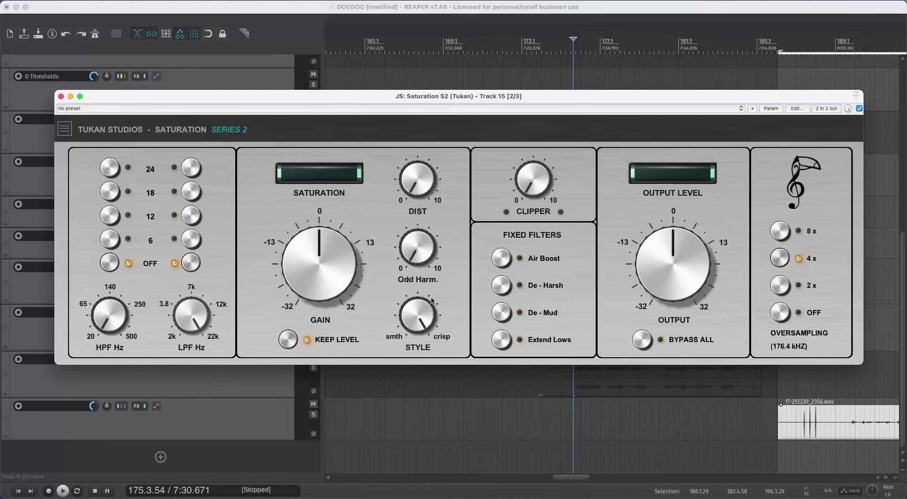
# Compare STYLE at smooth and crisp once more during playback, then reset it to the centre.
pyautogui.moveTo(424, 308); pyautogui.dragTo(428, 336)
pyautogui.press('space')
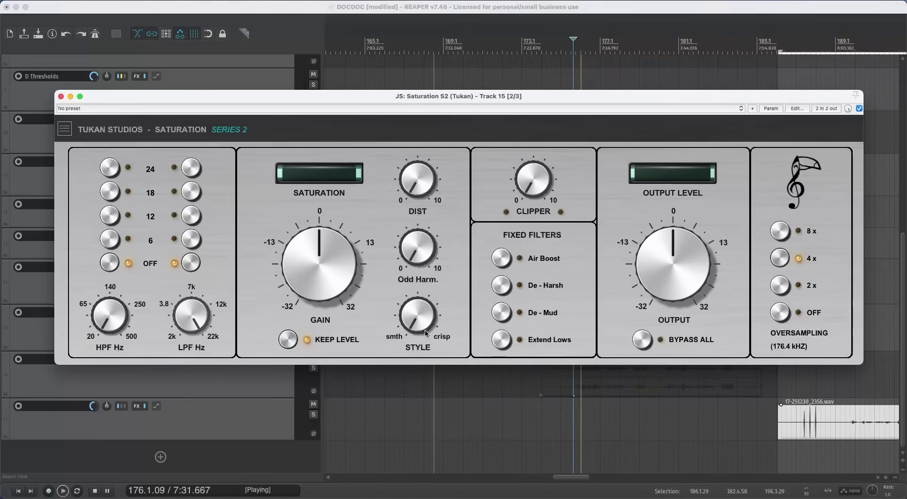
pyautogui.press('space')
pyautogui.moveTo(424, 328); pyautogui.dragTo(435, 188)
pyautogui.press('space')
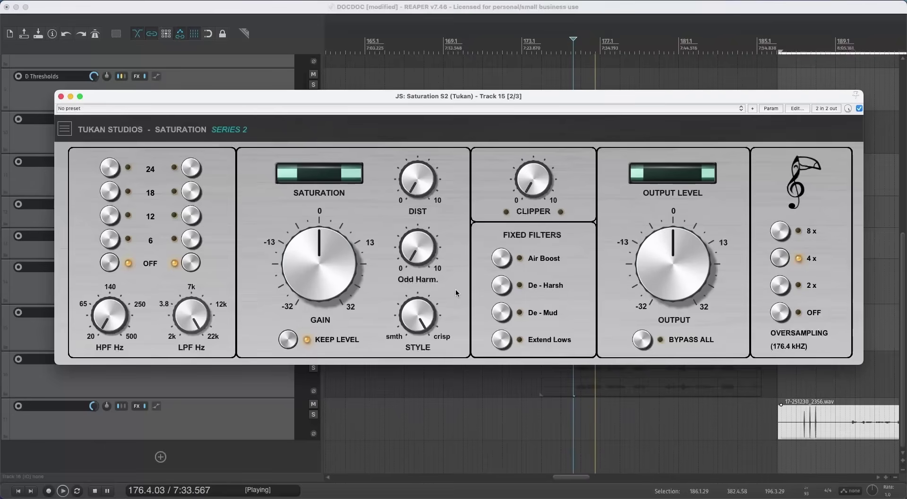
pyautogui.press('space')
pyautogui.doubleClick(417, 316)
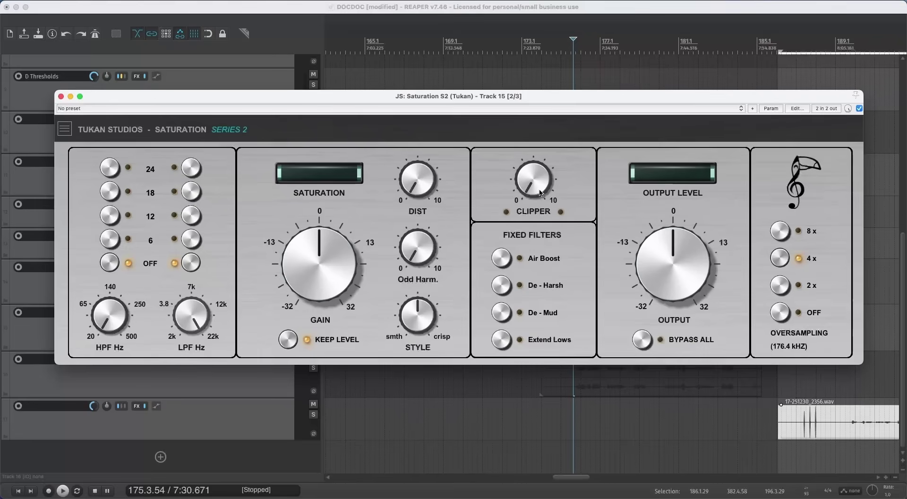
# Try adjusting the CLIPPER control and audition the track.
pyautogui.moveTo(541, 191); pyautogui.dragTo(559, 266)
pyautogui.press('space')
pyautogui.press('space')
# Replay the track several times to listen to it with the saturation controls at their default settings.
pyautogui.press('space')
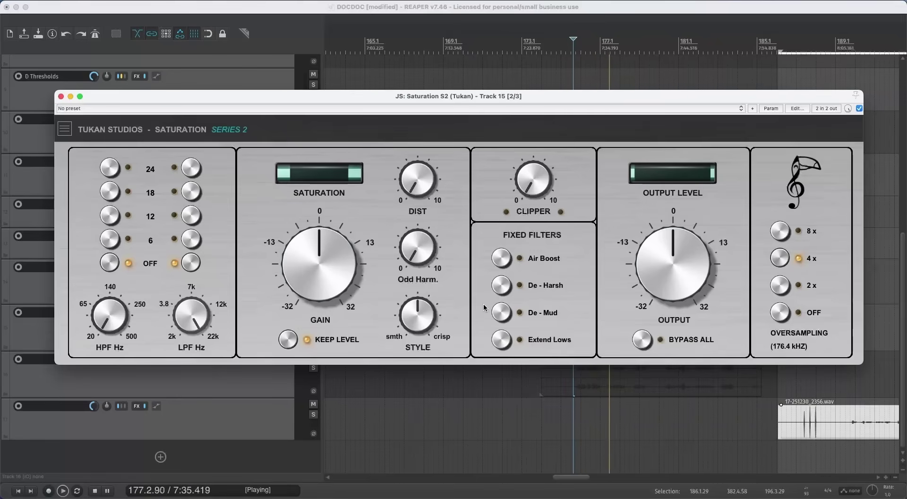
pyautogui.press('space')
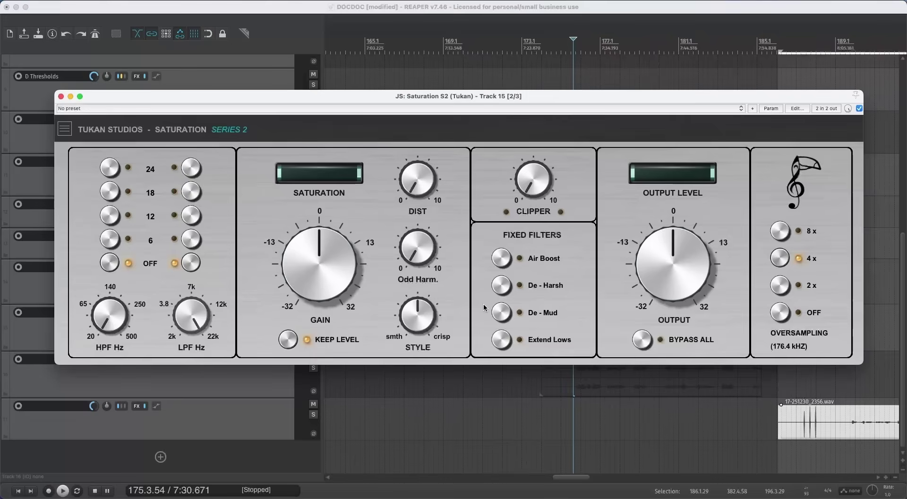
pyautogui.press('space')
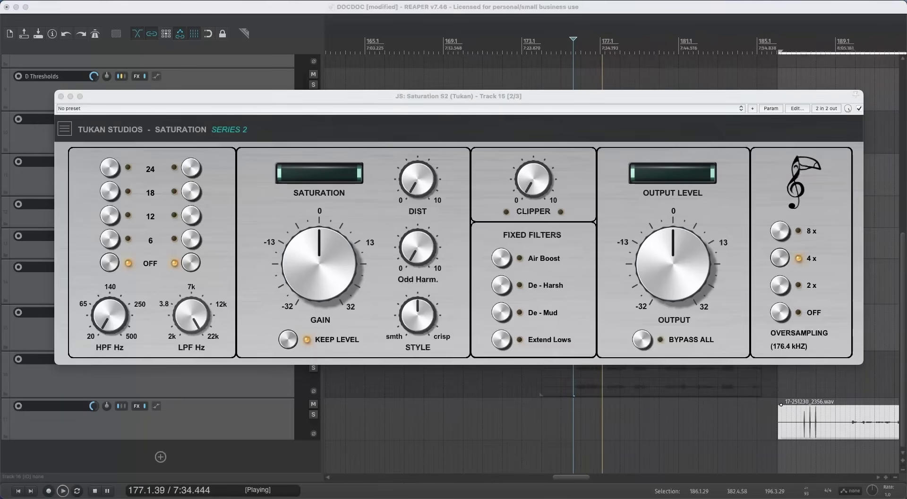
pyautogui.press('space')
pyautogui.press('space')
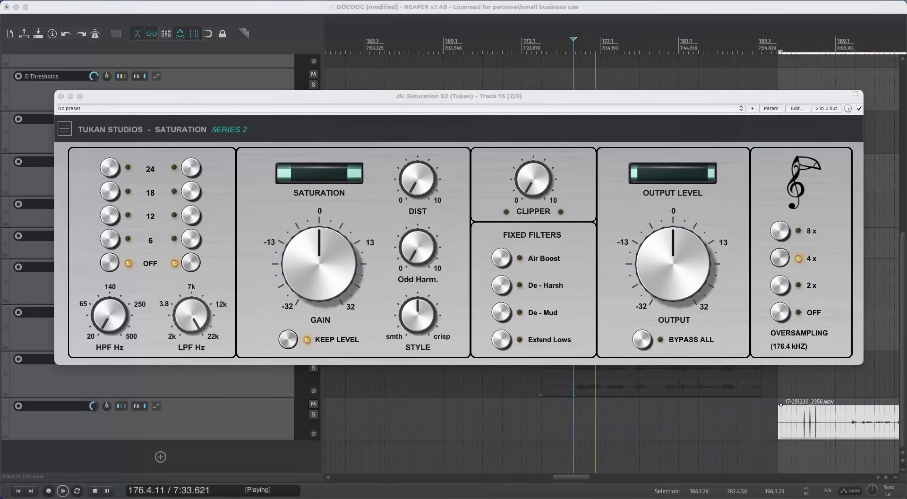
pyautogui.press('space')
pyautogui.click(451, 290)
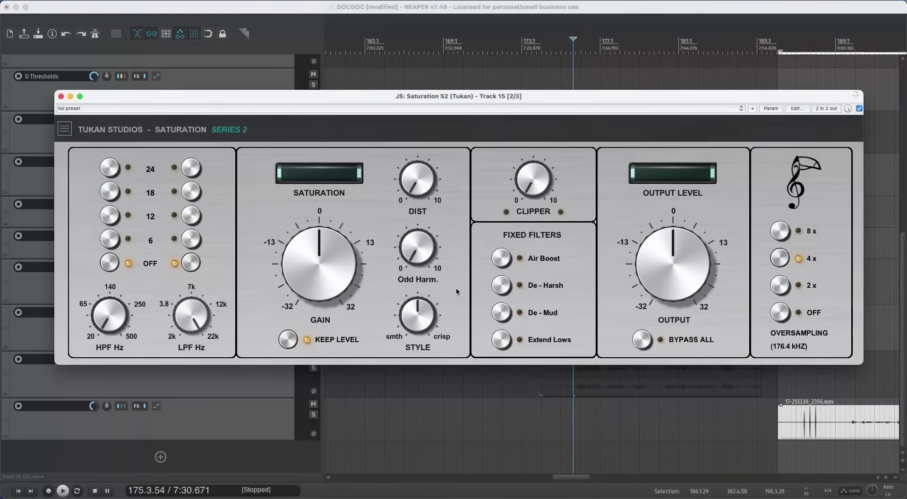
# Turn on the Air Boost and De-Mud fixed filters and audition the track with them.
pyautogui.click(500, 258)
pyautogui.click(504, 313)
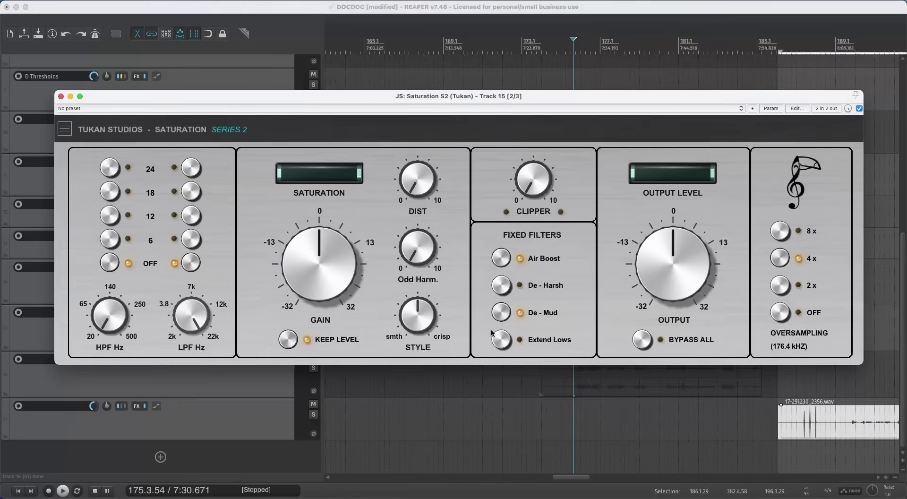
pyautogui.press('space')
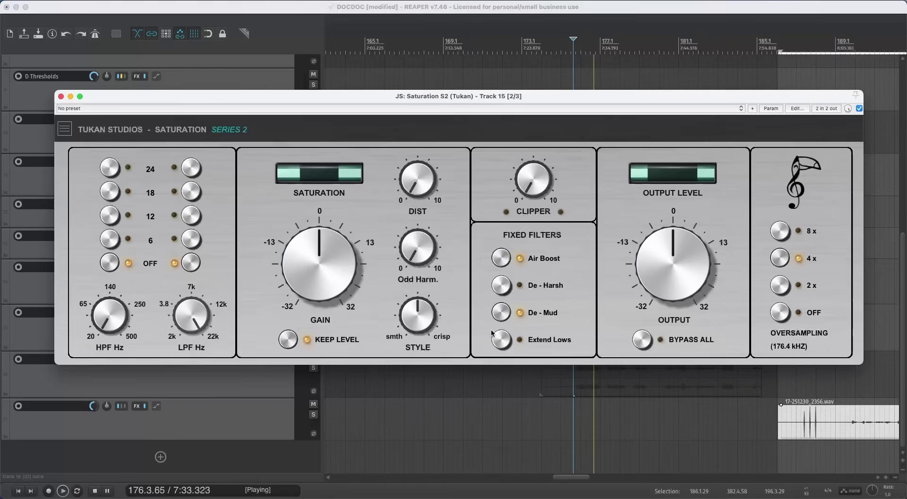
pyautogui.press('space')
# Compare the track without and with Air Boost and De-Mud during playback, leaving both filters on.
pyautogui.click(501, 312)
pyautogui.click(503, 260)
pyautogui.press('space')
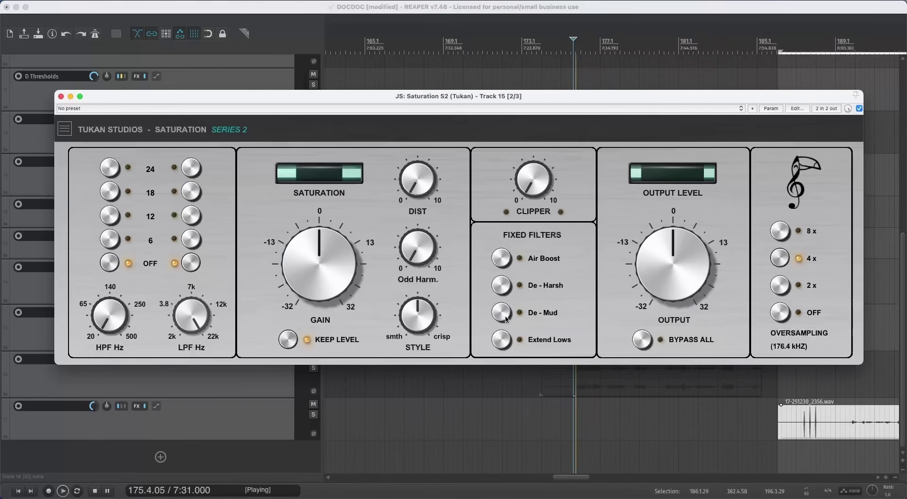
pyautogui.click(503, 261)
pyautogui.click(503, 314)
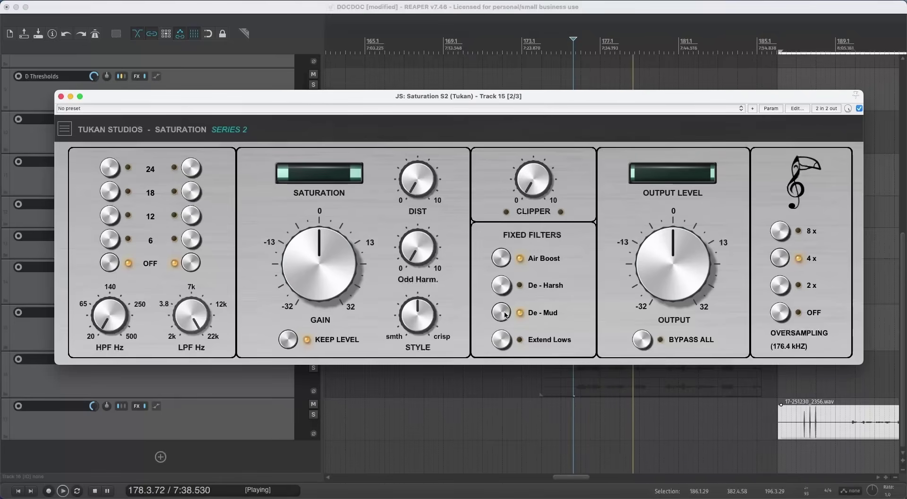
pyautogui.press('space')
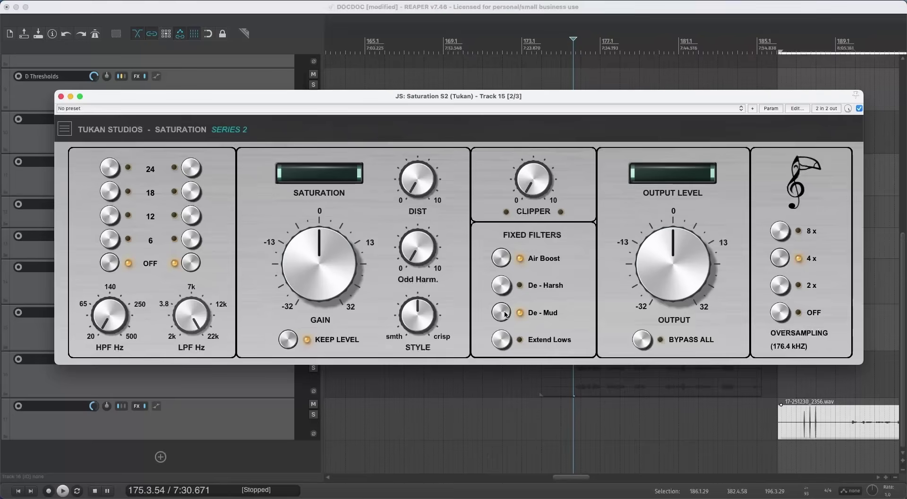
# Add the Extend Lows fixed filter and play the track twice to audition it.
pyautogui.click(503, 340)
pyautogui.press('space')
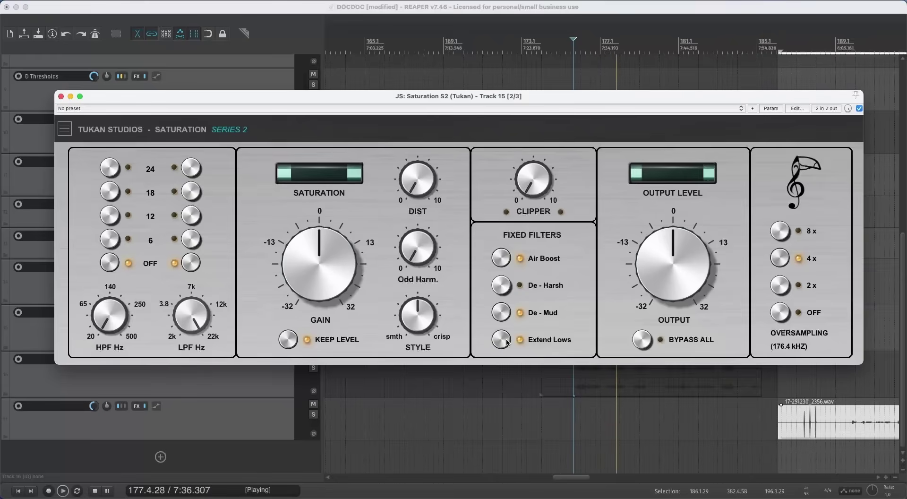
pyautogui.press('space')
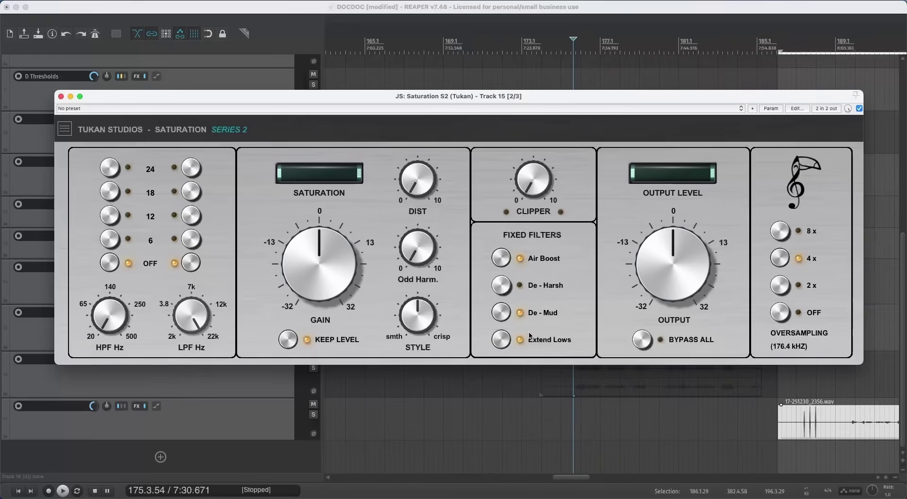
pyautogui.press('space')
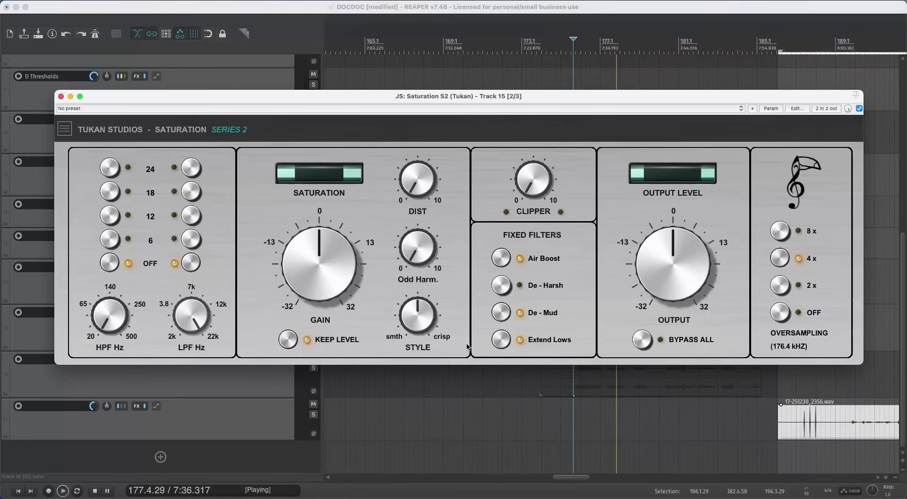
pyautogui.press('space')
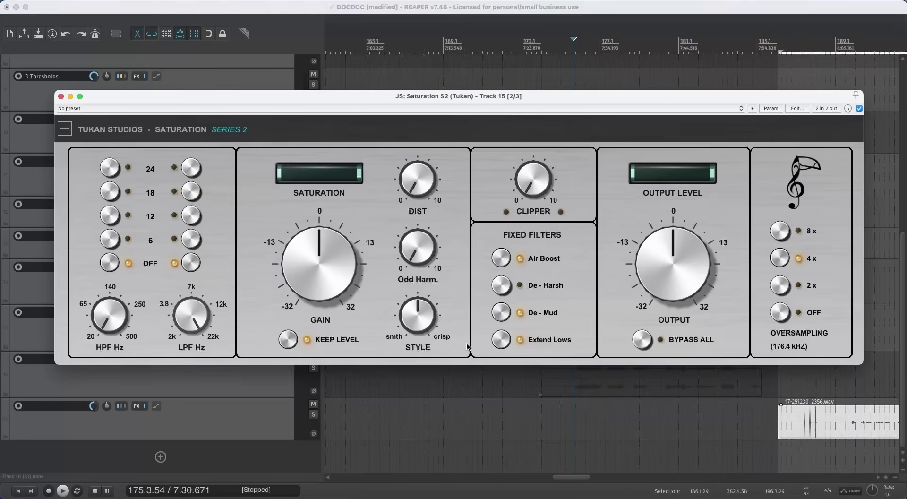
# Turn off De-Mud and Air Boost, turn on De-Harsh, and audition the track.
pyautogui.click(502, 315)
pyautogui.click(501, 259)
pyautogui.click(502, 285)
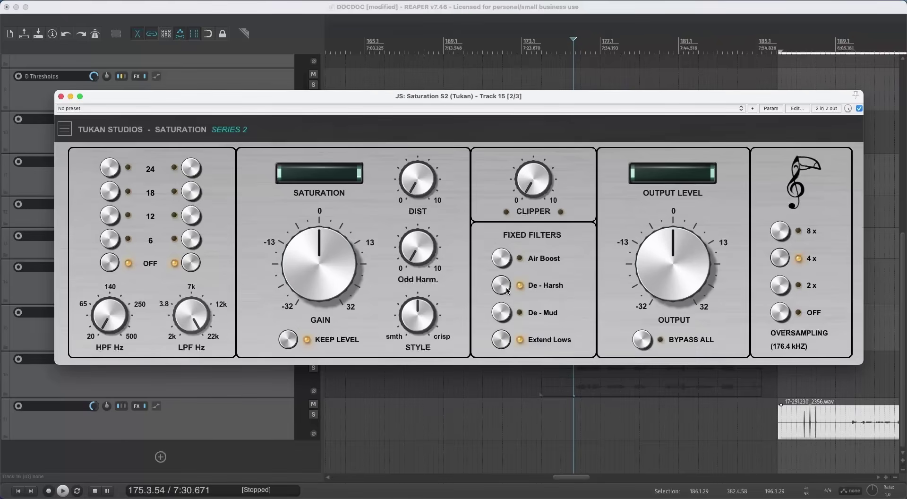
pyautogui.press('space')
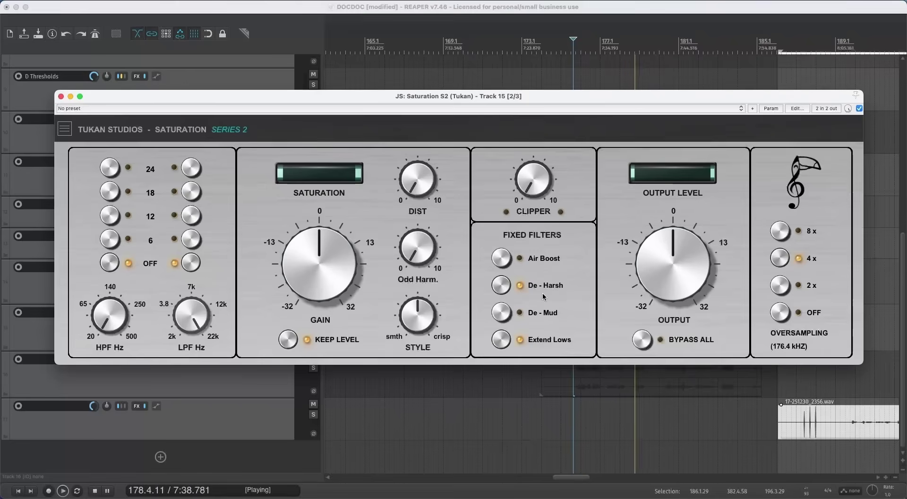
pyautogui.press('space')
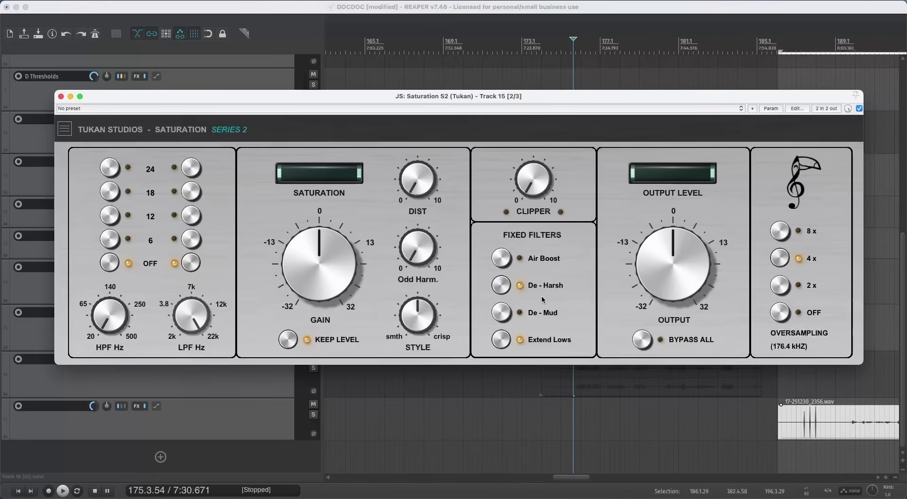
# Try adjusting the OUTPUT level, audition the track, and reset OUTPUT to 0.
pyautogui.moveTo(676, 266); pyautogui.dragTo(675, 264)
pyautogui.moveTo(670, 222)
pyautogui.mouseDown()
pyautogui.moveTo(679, 243)
pyautogui.moveTo(675, 297)
pyautogui.moveTo(680, 187)
pyautogui.moveTo(675, 206)
pyautogui.mouseUp()
pyautogui.press('space')
pyautogui.press('space')
pyautogui.doubleClick(675, 247)
# Turn oversampling off and set GAIN to about -3.41, checking the test tone's harmonics in the spectrum analyzer.
pyautogui.click(781, 314)
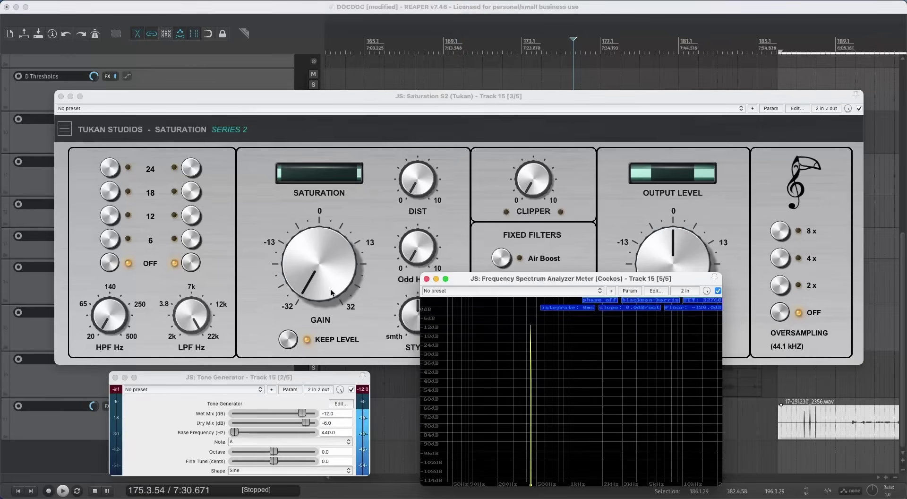
pyautogui.moveTo(330, 292); pyautogui.dragTo(325, 226)
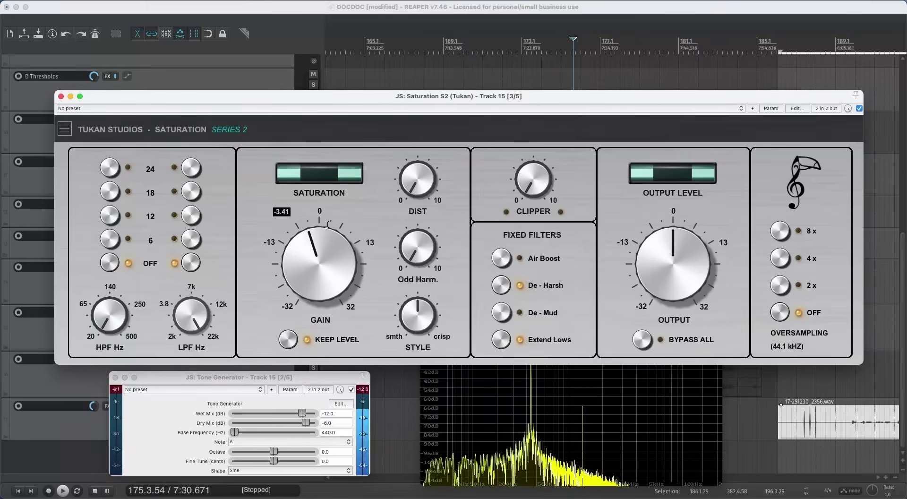
pyautogui.click(539, 410)
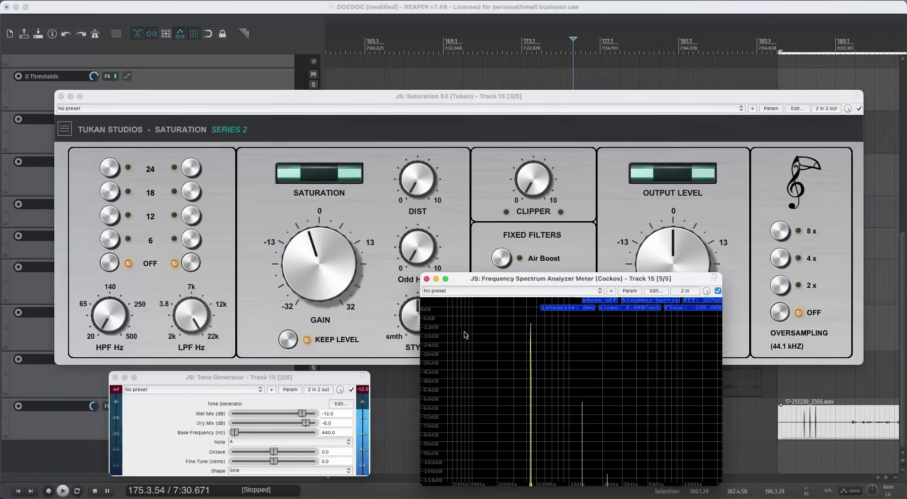
# Try a slight amount of Odd Harm., then raise DIST with the plugin window moved clear of the spectrum analyzer.
pyautogui.moveTo(426, 255); pyautogui.dragTo(425, 250)
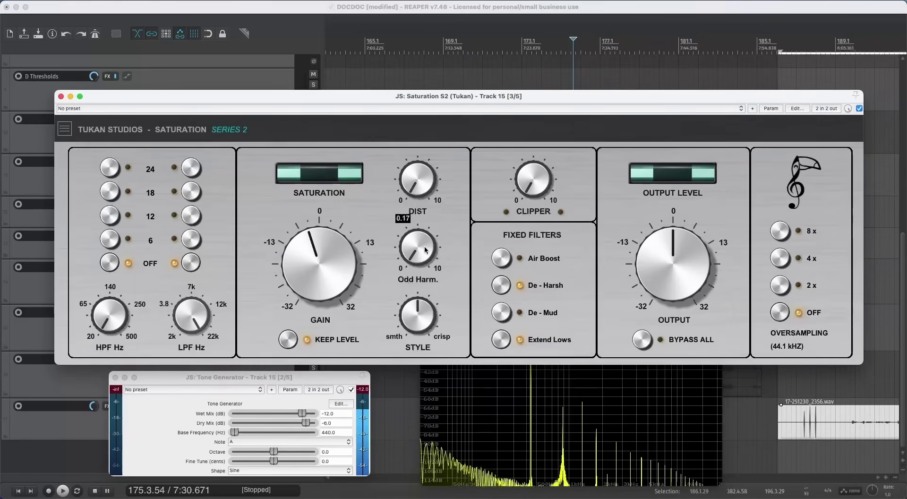
pyautogui.moveTo(409, 137); pyautogui.dragTo(396, 53)
pyautogui.moveTo(409, 106); pyautogui.dragTo(408, 63)
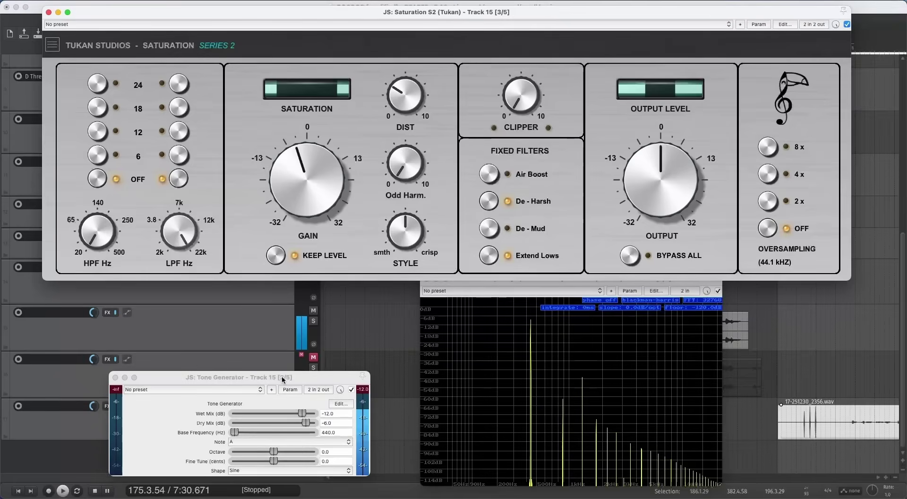
# Set the tone generator's base frequency to 2413 Hz, raise GAIN to around 13, and switch oversampling to 2x.
pyautogui.moveTo(235, 435); pyautogui.dragTo(242, 434)
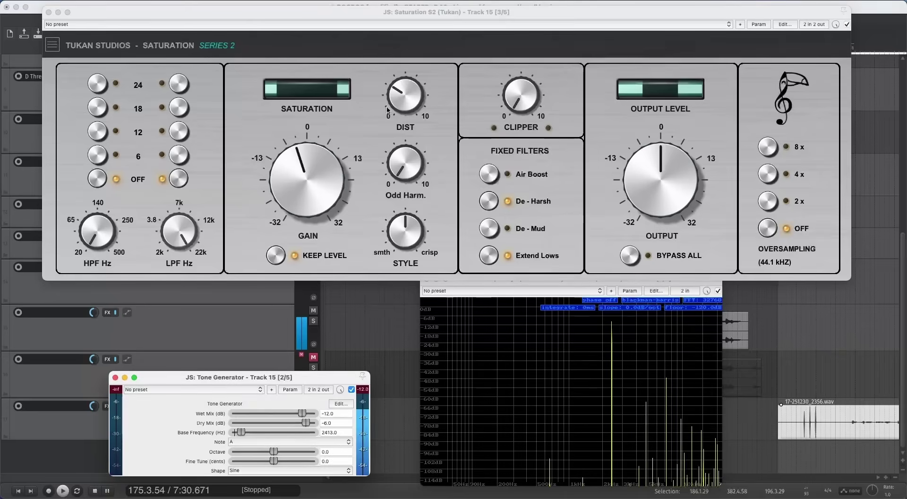
pyautogui.moveTo(332, 178); pyautogui.dragTo(317, 144)
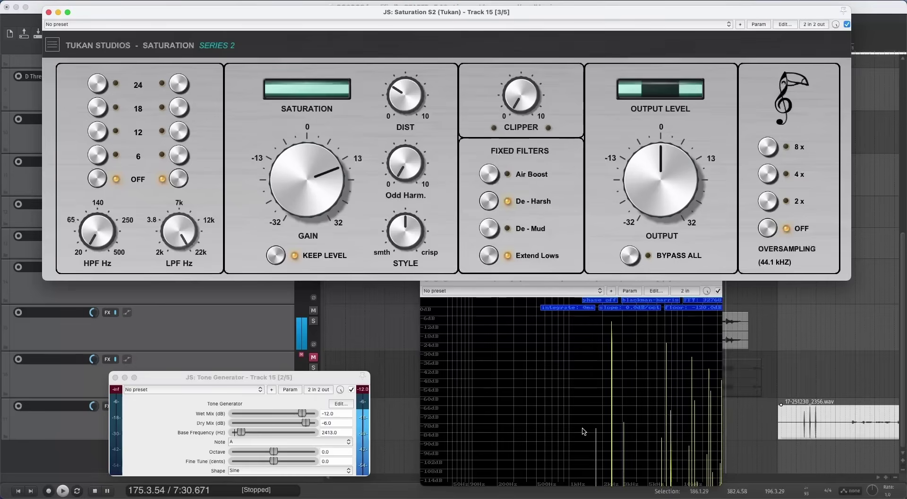
pyautogui.click(765, 202)
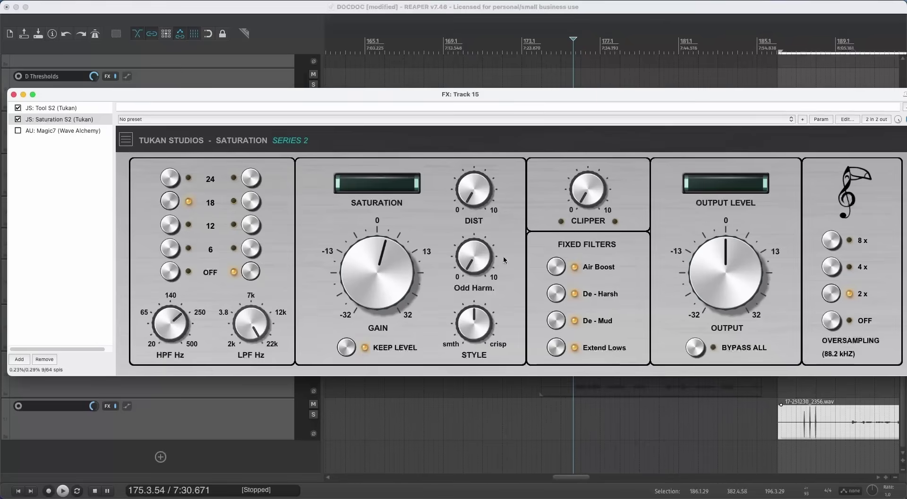
# Turn off the plugin's own oversampling in Track 15's FX chain and set chain oversampling to up to 176.4k/192k.
pyautogui.click(827, 323)
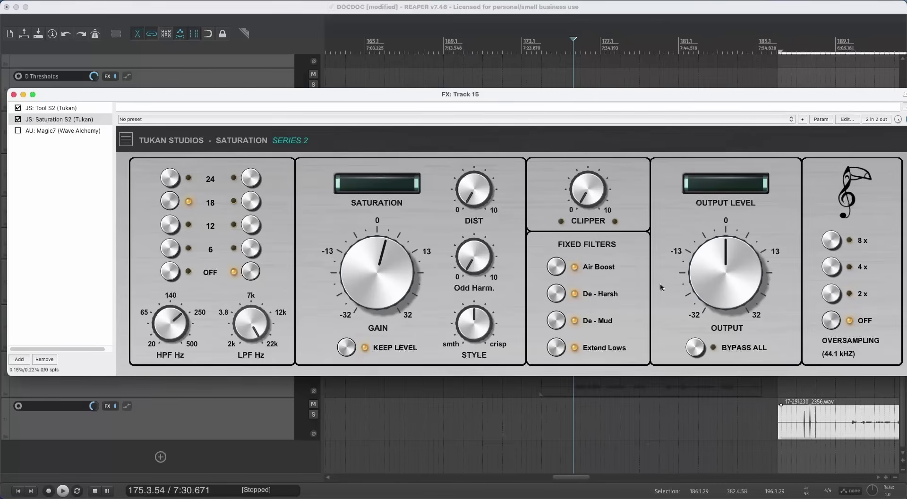
pyautogui.rightClick(92, 121)
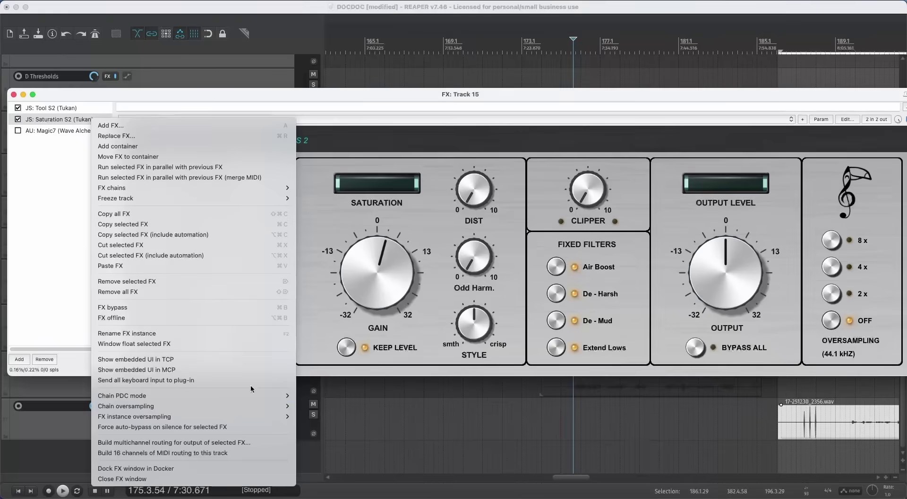
pyautogui.moveTo(268, 410)
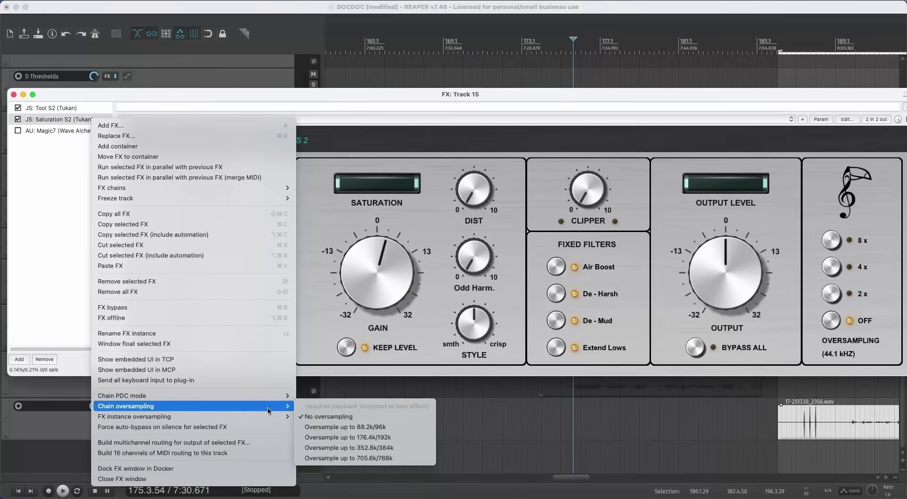
pyautogui.click(338, 438)
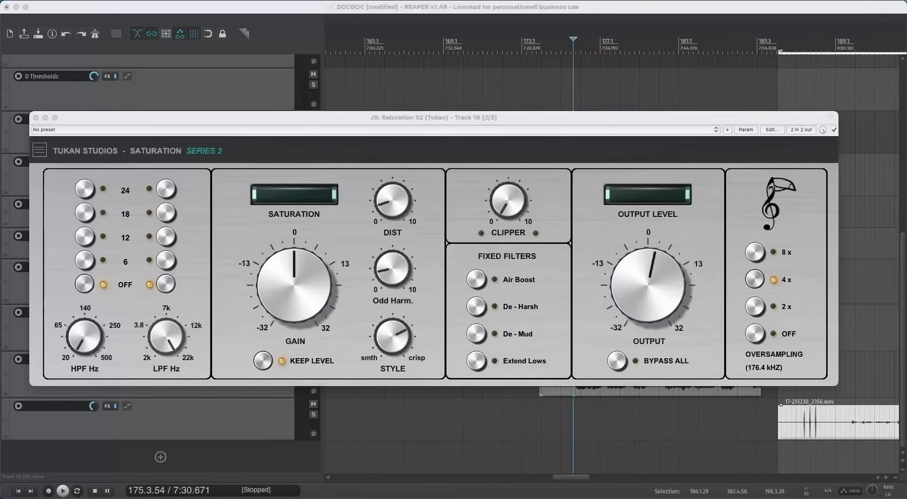
# Play the track and turn on Air Boost, De-Mud and Extend Lows in Track 16's saturation plugin.
pyautogui.click(445, 313)
pyautogui.press('space')
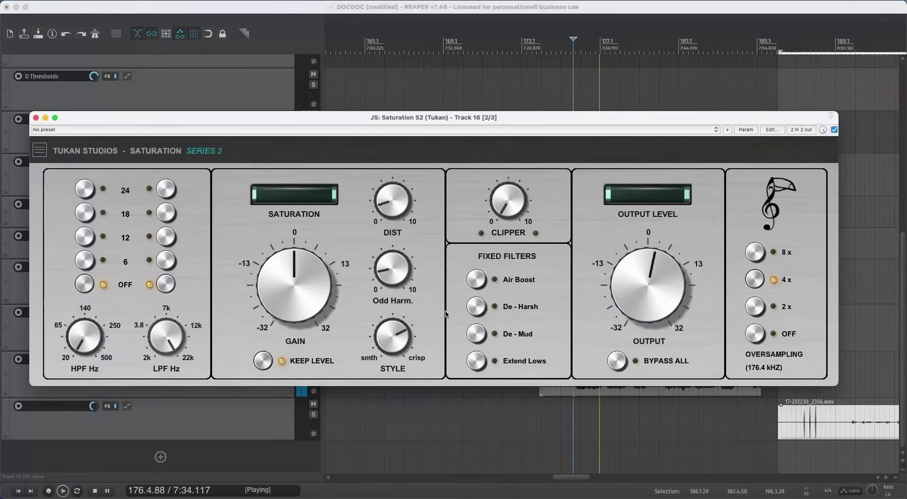
pyautogui.click(476, 279)
pyautogui.click(476, 334)
pyautogui.click(476, 362)
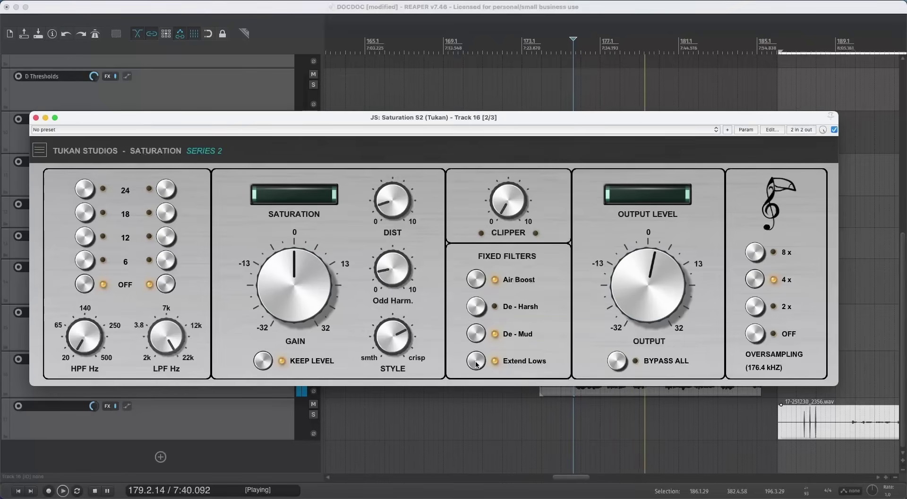
# Raise GAIN and OUTPUT during playback and move STYLE further towards crisp, to about 54.67.
pyautogui.moveTo(280, 307); pyautogui.dragTo(284, 297)
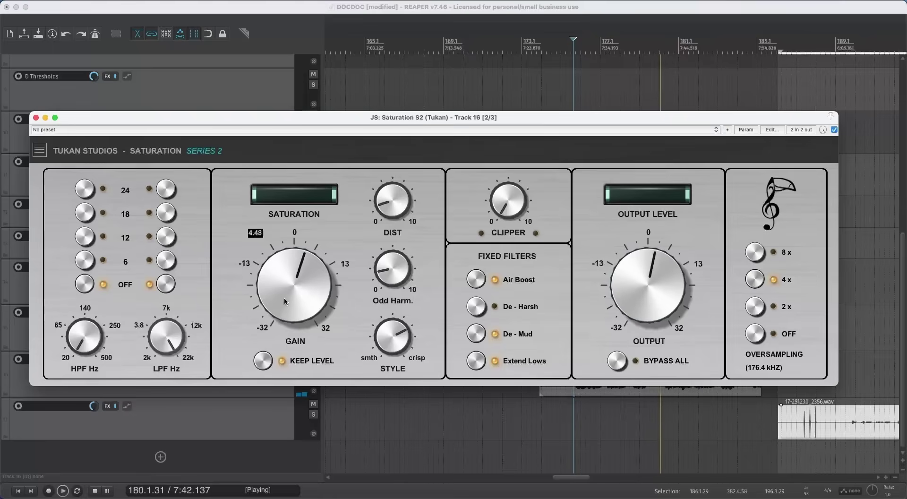
pyautogui.moveTo(381, 342); pyautogui.dragTo(394, 333)
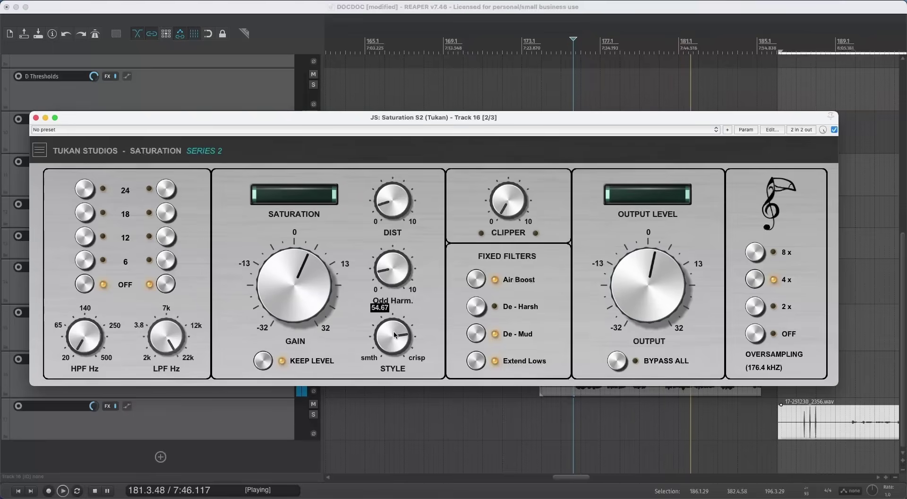
pyautogui.moveTo(649, 305); pyautogui.dragTo(648, 293)
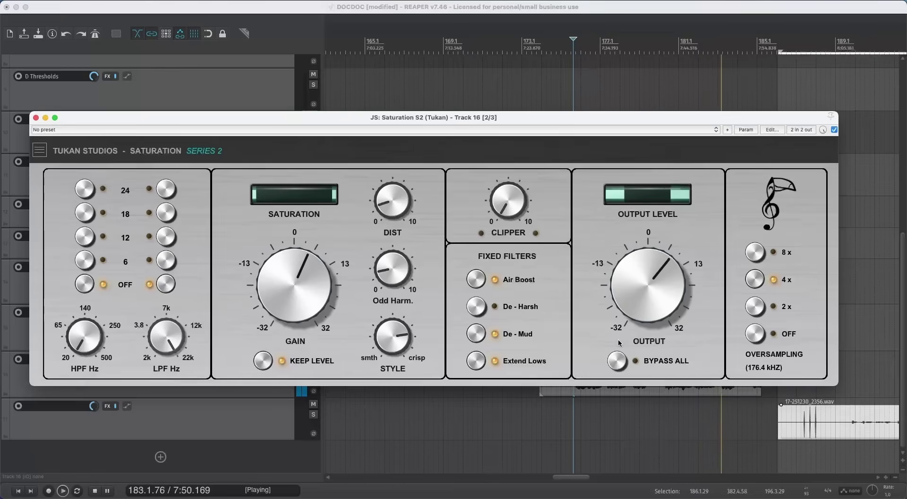